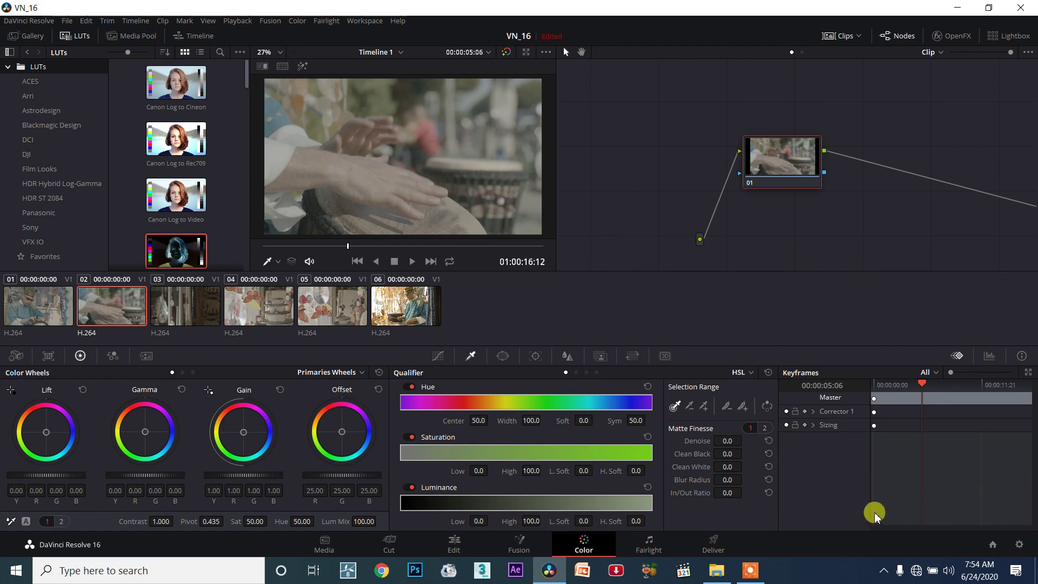
# - Switch the palette from Qualifier to Key to show clip 02's node key settings
pyautogui.click(605, 358)
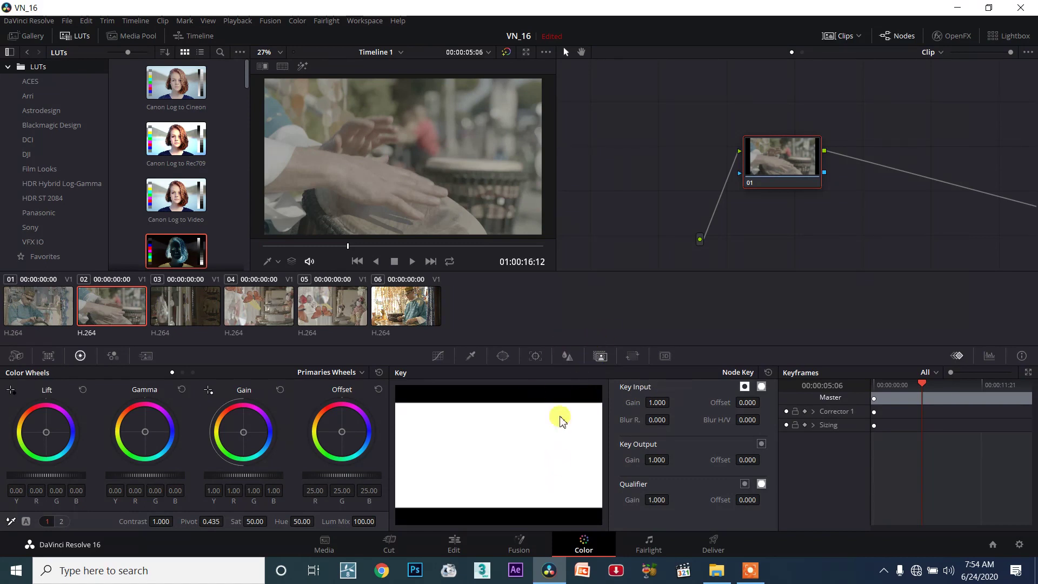
# - Check Project Settings without changes, then step through clips 04, 02 and 01
pyautogui.click(1018, 543)
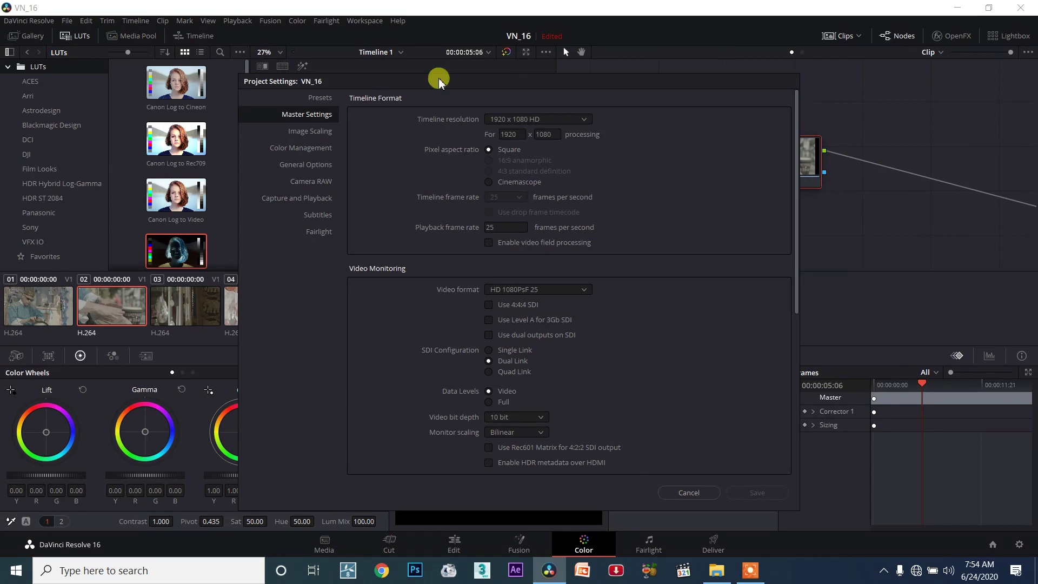
pyautogui.click(680, 493)
pyautogui.click(337, 316)
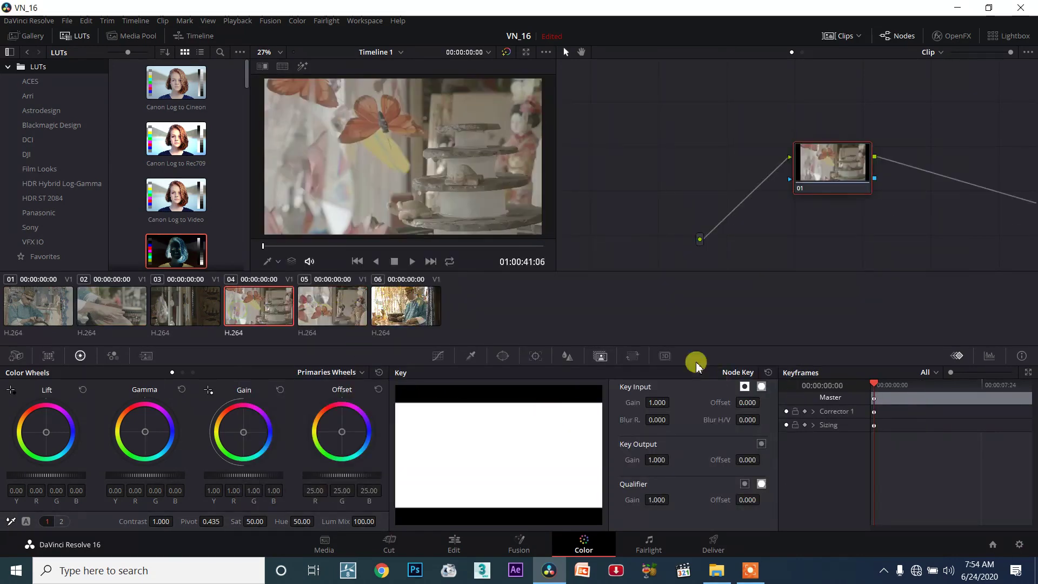
pyautogui.click(99, 302)
pyautogui.click(69, 306)
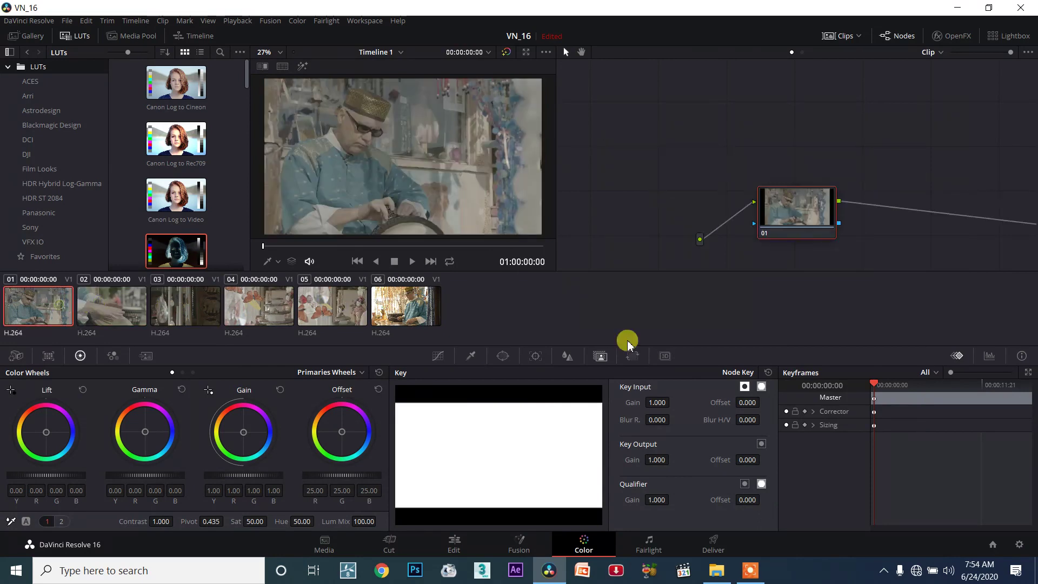
# - In Color Management, set 3D Input Lookup Table to LMT ACES v0.1.1 and save
pyautogui.click(1019, 546)
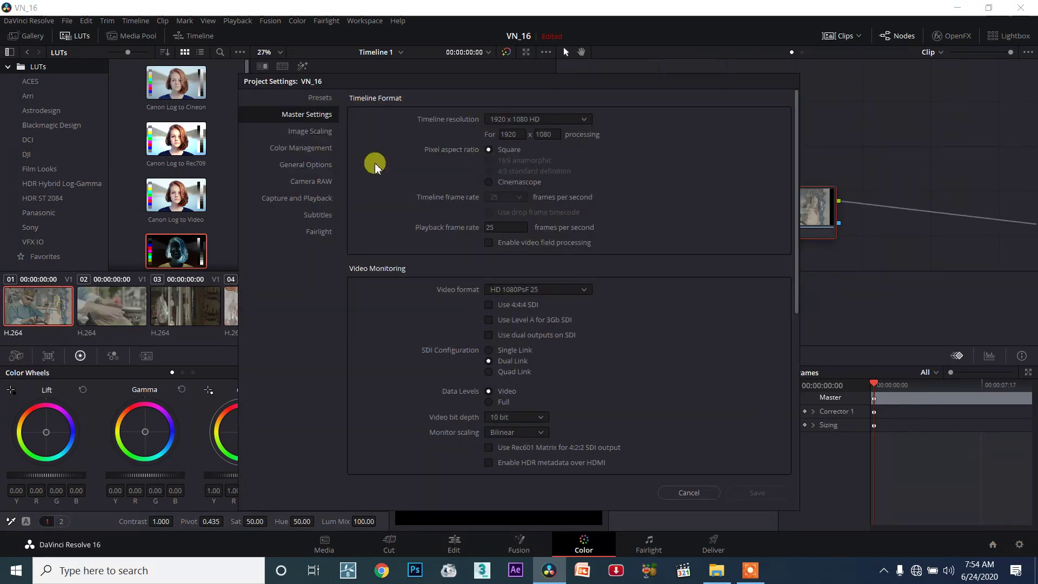
pyautogui.click(299, 149)
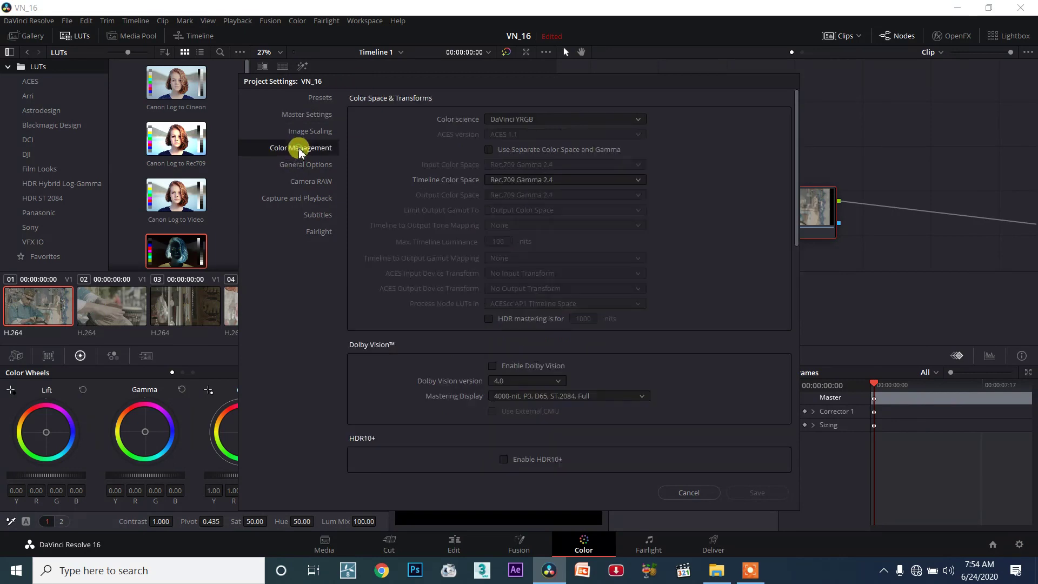
pyautogui.scroll(-3, 411, 368)
pyautogui.scroll(-3, 420, 383)
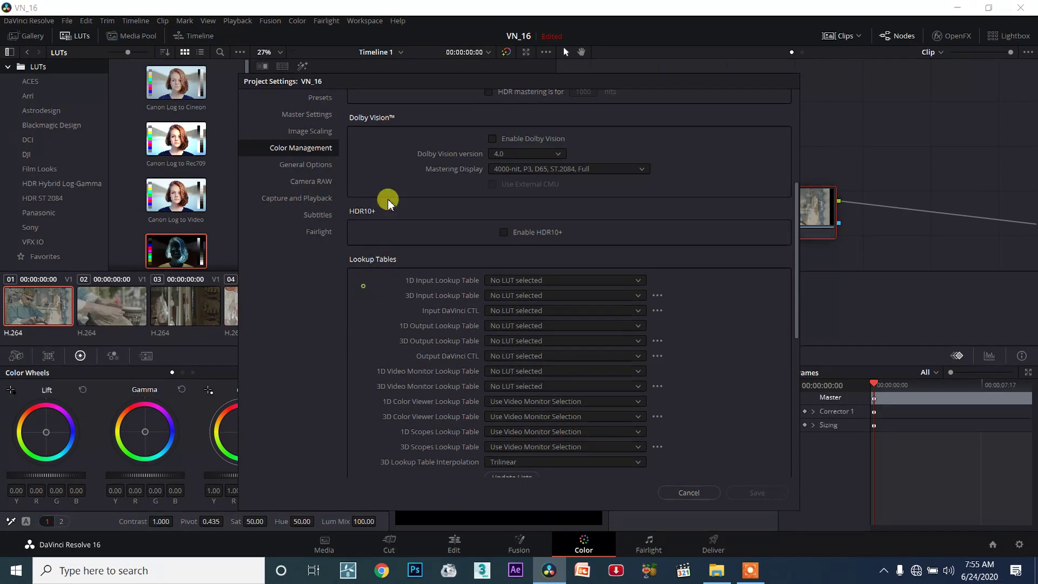
pyautogui.click(658, 296)
pyautogui.moveTo(690, 318)
pyautogui.click(803, 327)
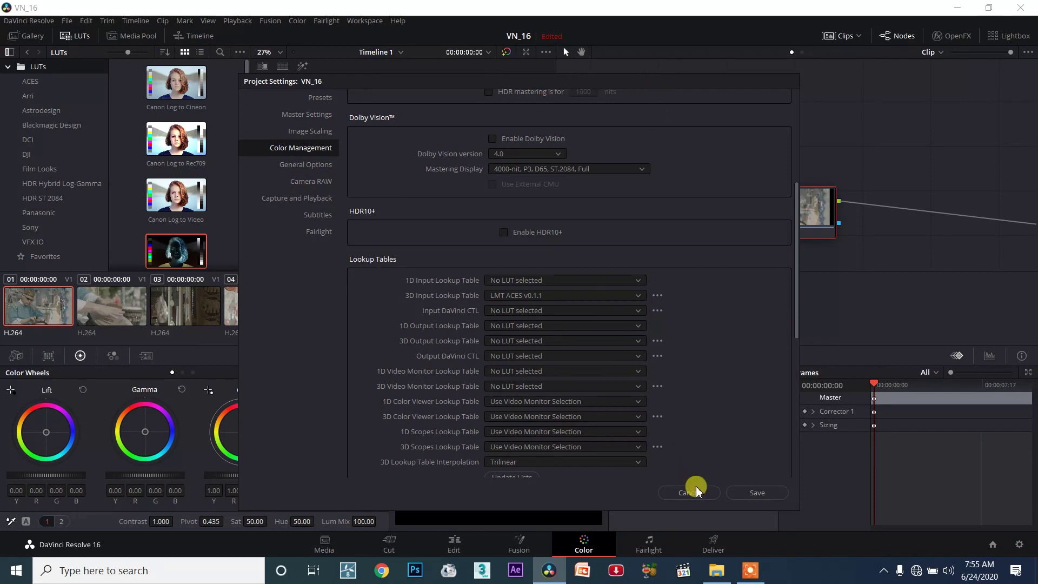
pyautogui.click(751, 493)
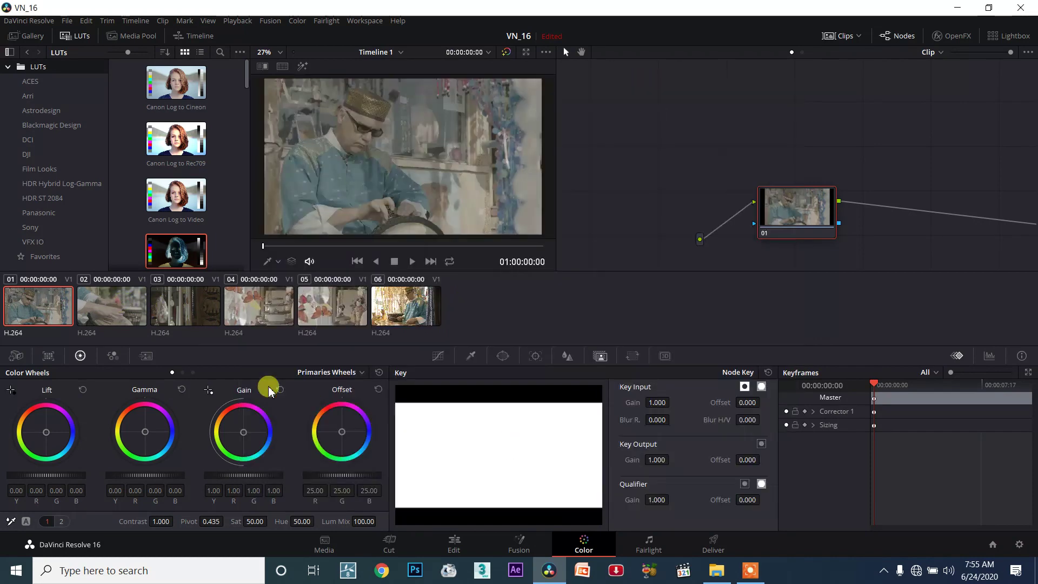
# - On clip 03, reset the project's 3D Input Lookup Table to No LUT selected and save
pyautogui.click(242, 311)
pyautogui.click(186, 303)
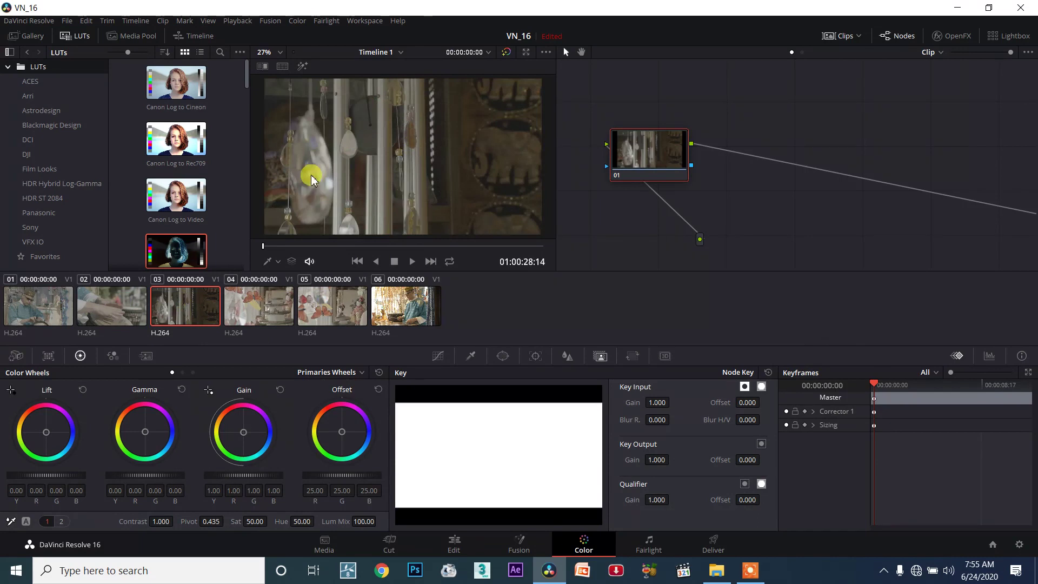
pyautogui.click(1020, 545)
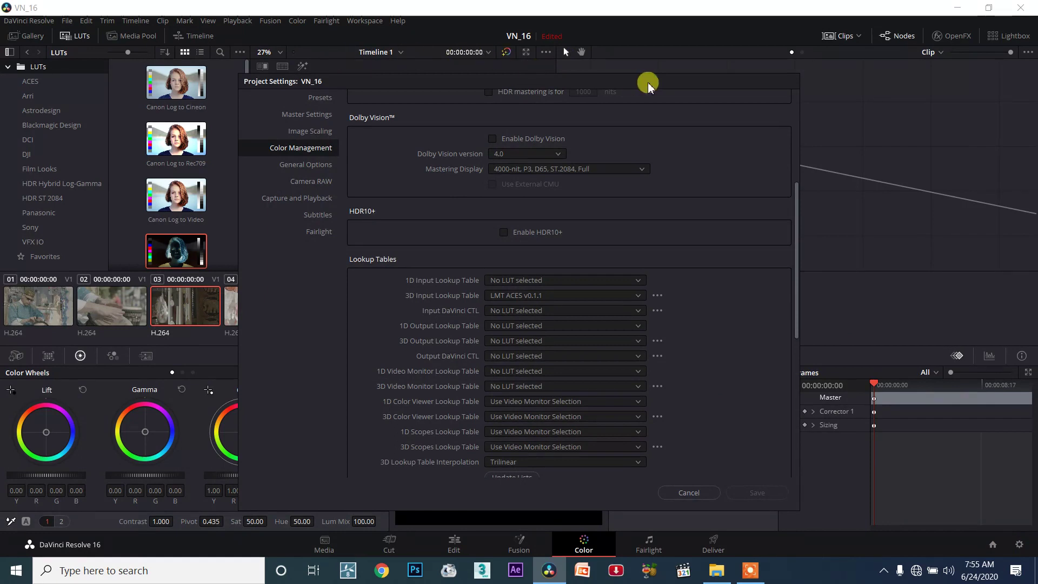
pyautogui.moveTo(626, 81); pyautogui.dragTo(793, 45)
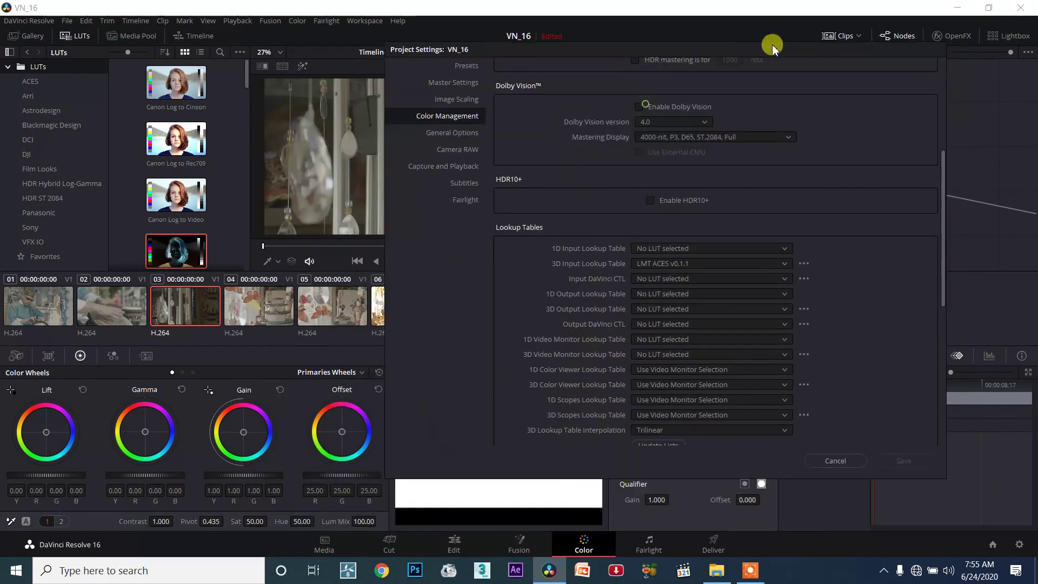
pyautogui.click(800, 260)
pyautogui.click(826, 275)
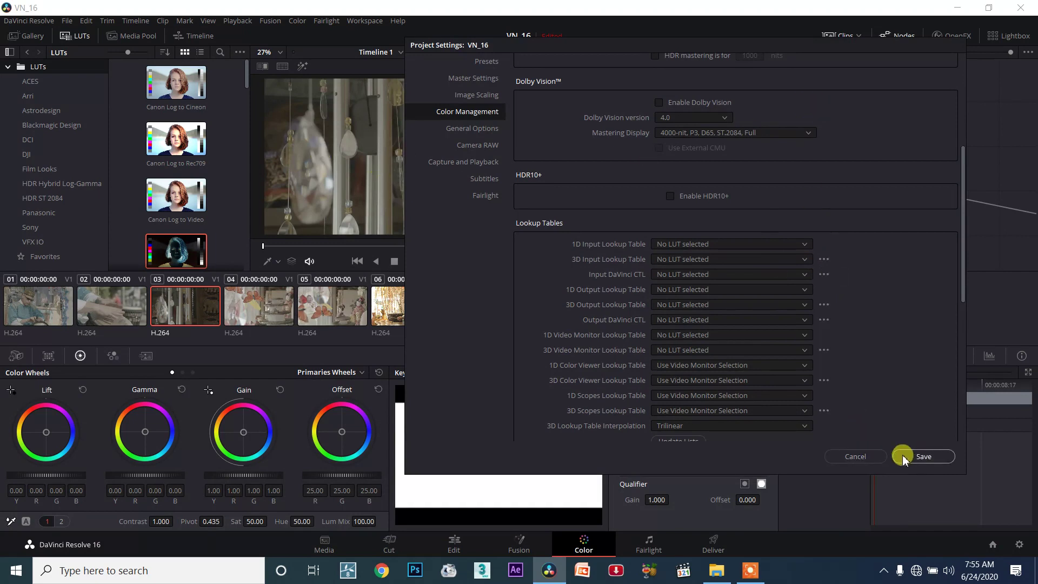
pyautogui.click(924, 457)
pyautogui.click(279, 292)
pyautogui.click(197, 304)
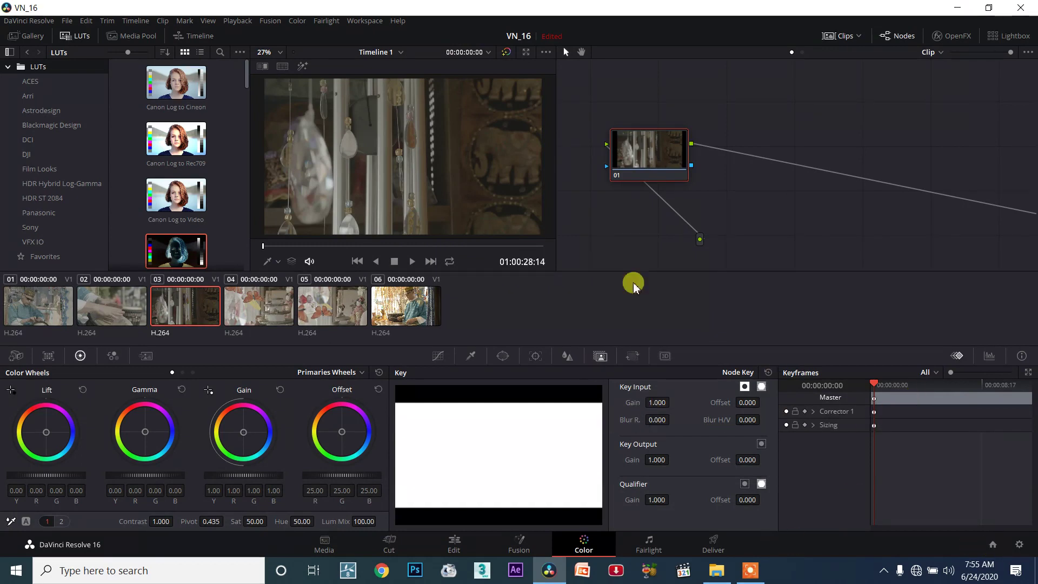
# - Grade clip 04 by raising its gain, lifting gamma slightly, then easing the gain back
pyautogui.click(247, 319)
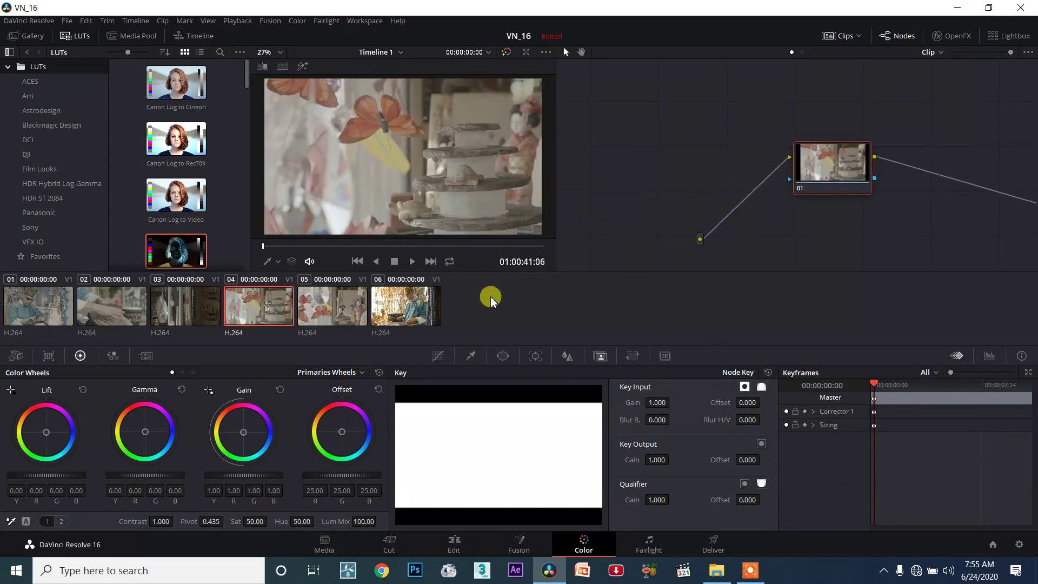
pyautogui.moveTo(243, 474); pyautogui.dragTo(258, 474)
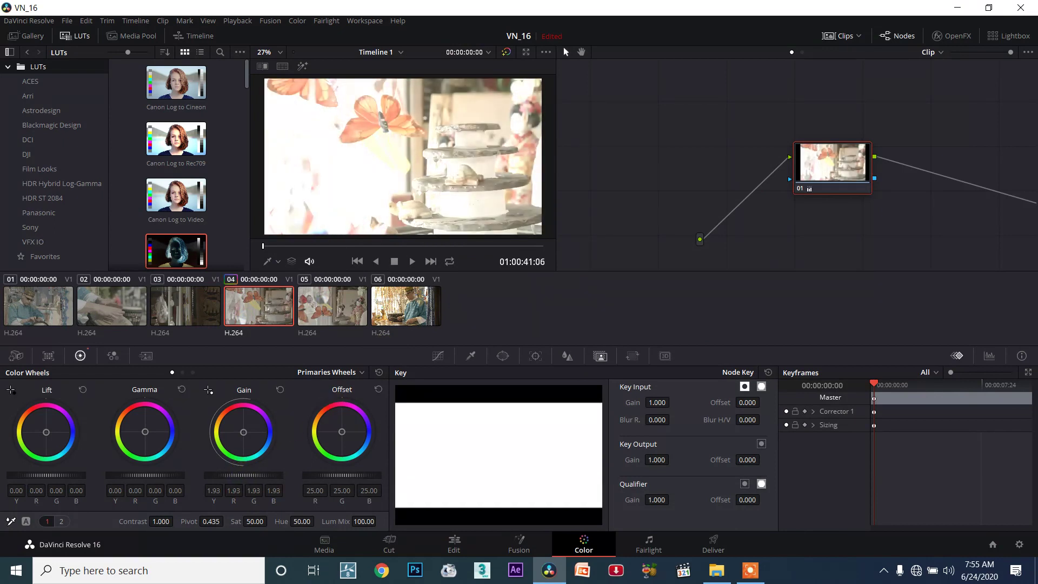
pyautogui.moveTo(128, 476); pyautogui.dragTo(140, 476)
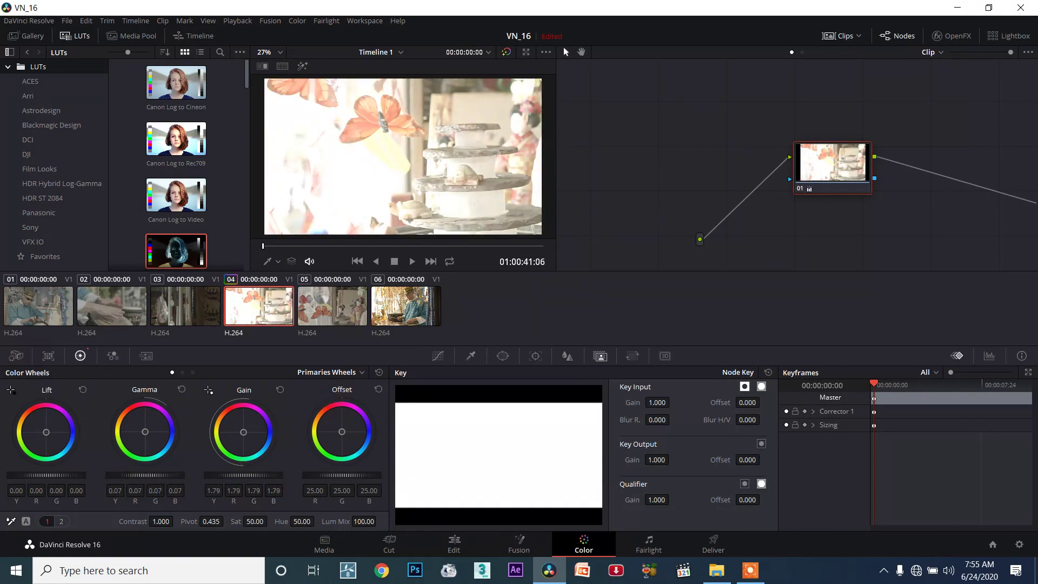
pyautogui.moveTo(243, 432); pyautogui.dragTo(250, 436)
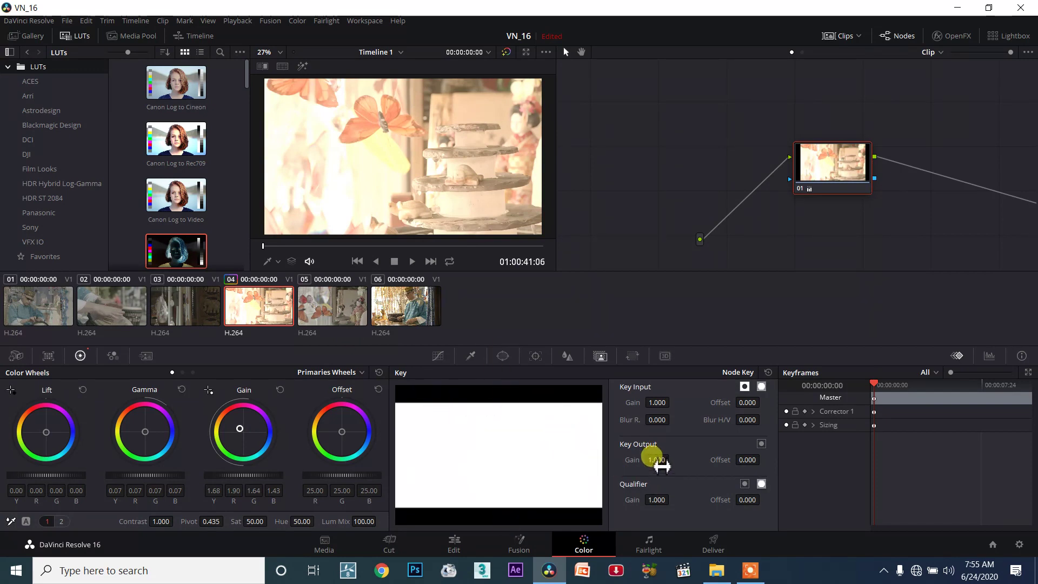
# - Set the node's Key Output Gain to 0.719 so the grade only partly applies
pyautogui.moveTo(657, 459)
pyautogui.mouseDown()
pyautogui.moveTo(622, 459)
pyautogui.moveTo(663, 466)
pyautogui.mouseUp()
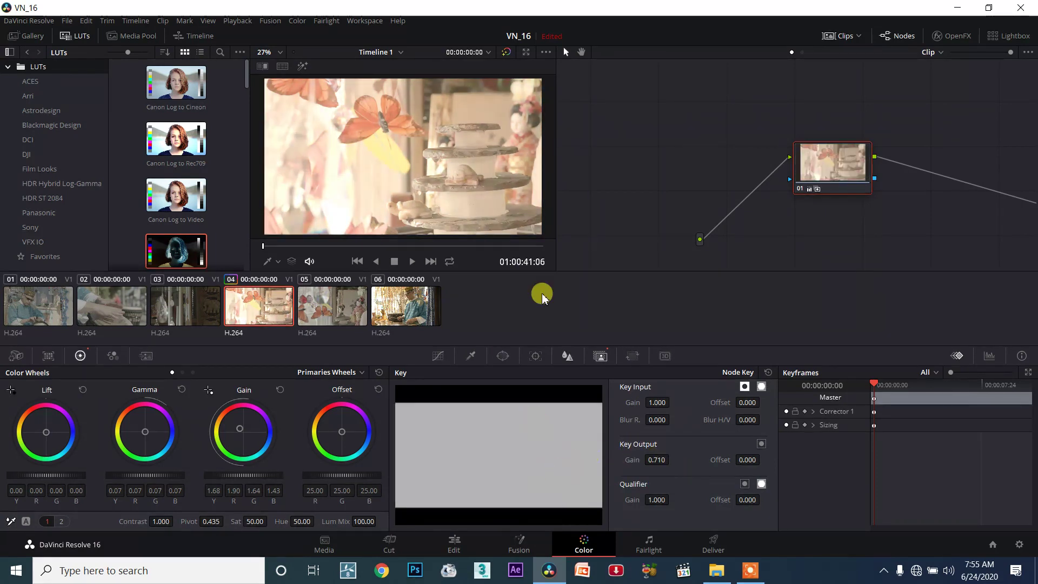
pyautogui.moveTo(656, 466); pyautogui.dragTo(611, 466)
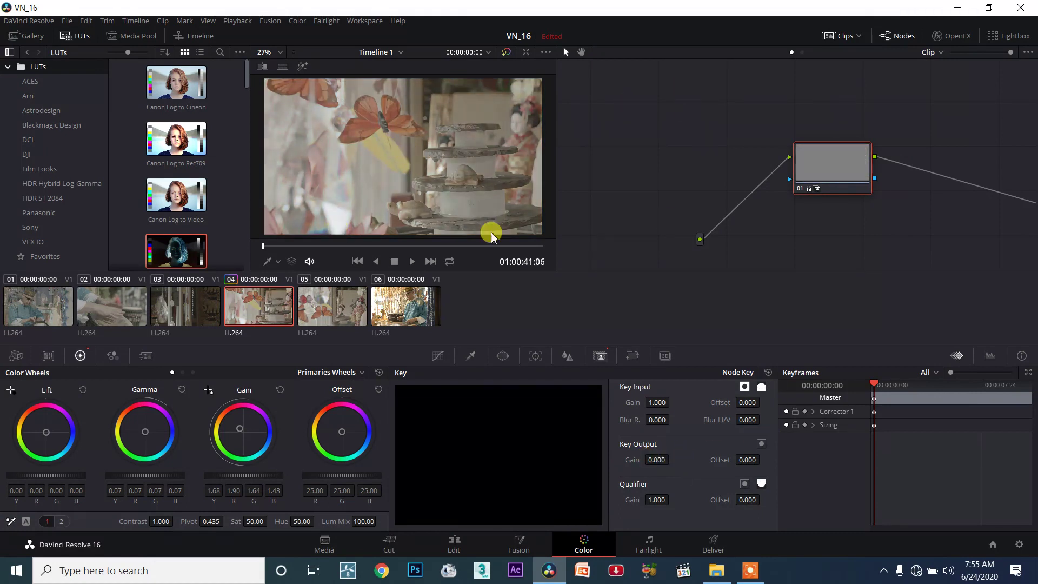
pyautogui.moveTo(664, 461)
pyautogui.mouseDown()
pyautogui.moveTo(672, 460)
pyautogui.moveTo(661, 471)
pyautogui.moveTo(680, 476)
pyautogui.mouseUp()
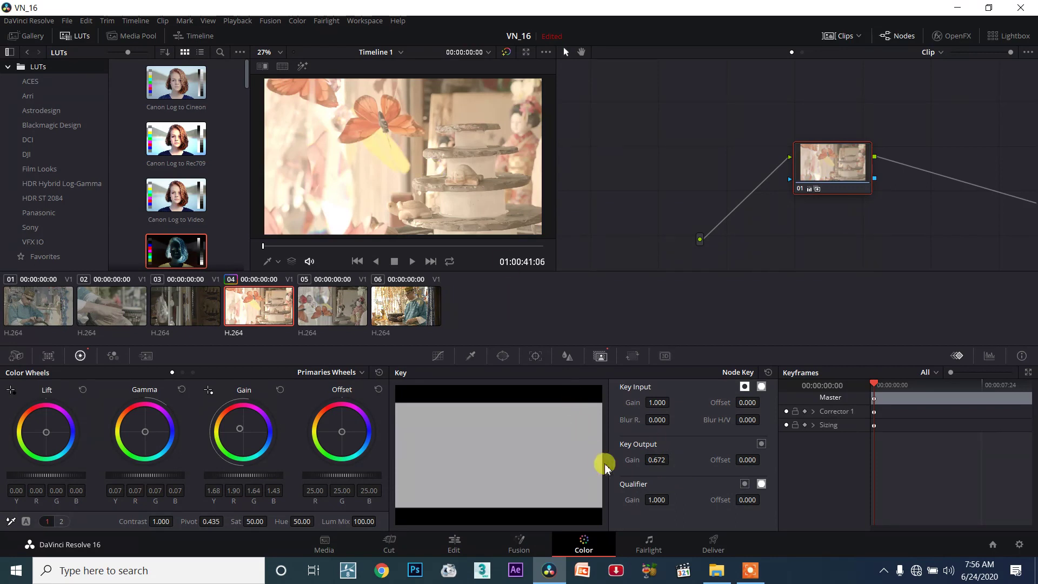
pyautogui.write('1.000')
pyautogui.press('Return')
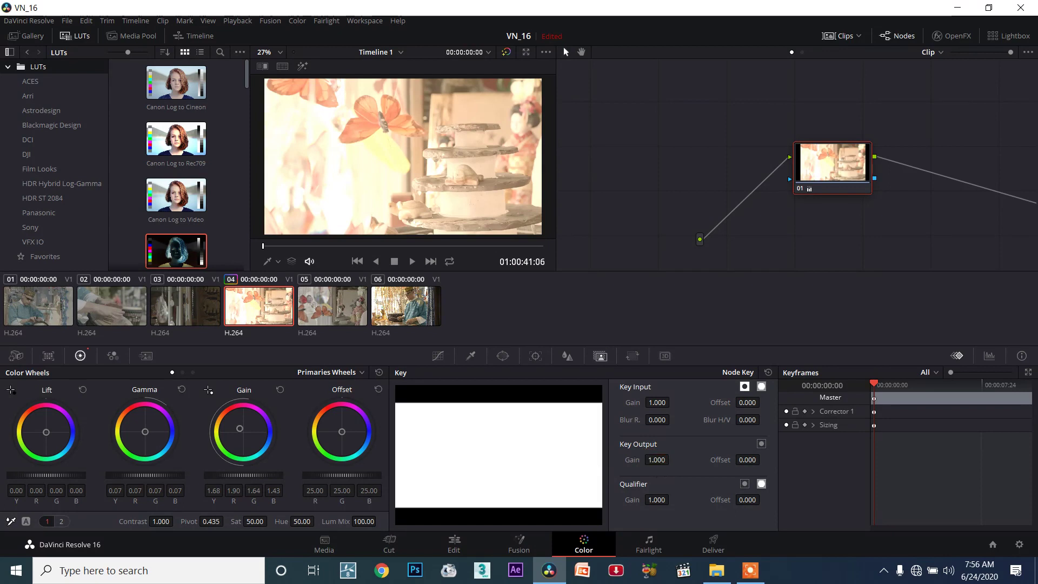
pyautogui.click(652, 497)
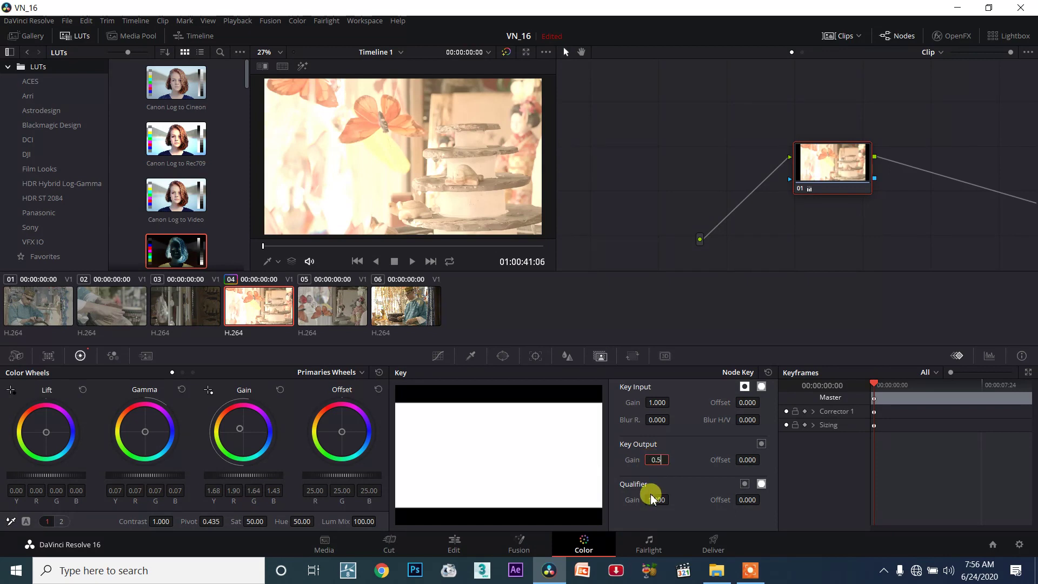
pyautogui.press('Return')
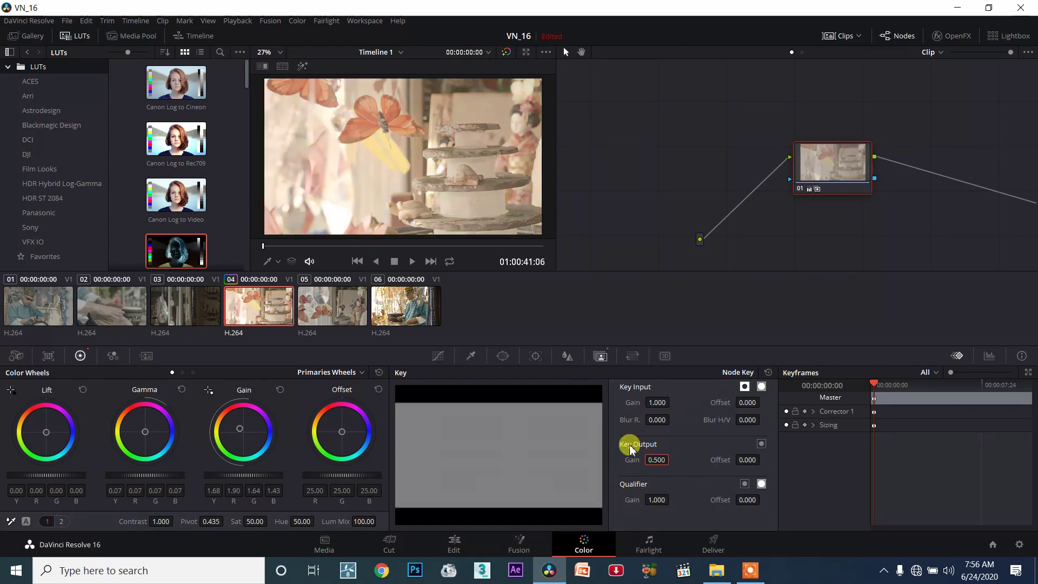
pyautogui.moveTo(656, 460); pyautogui.dragTo(681, 460)
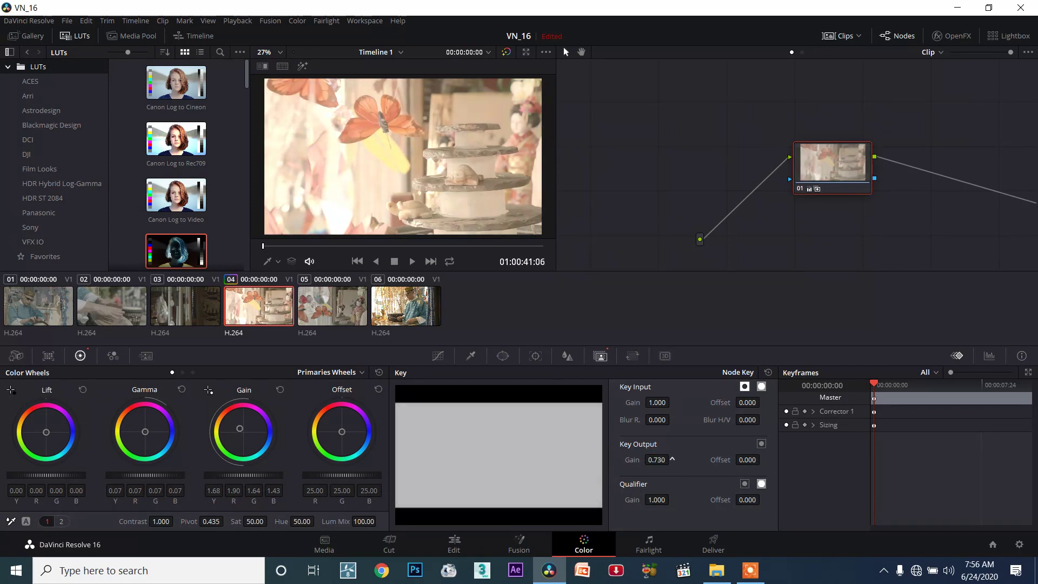
pyautogui.click(319, 151)
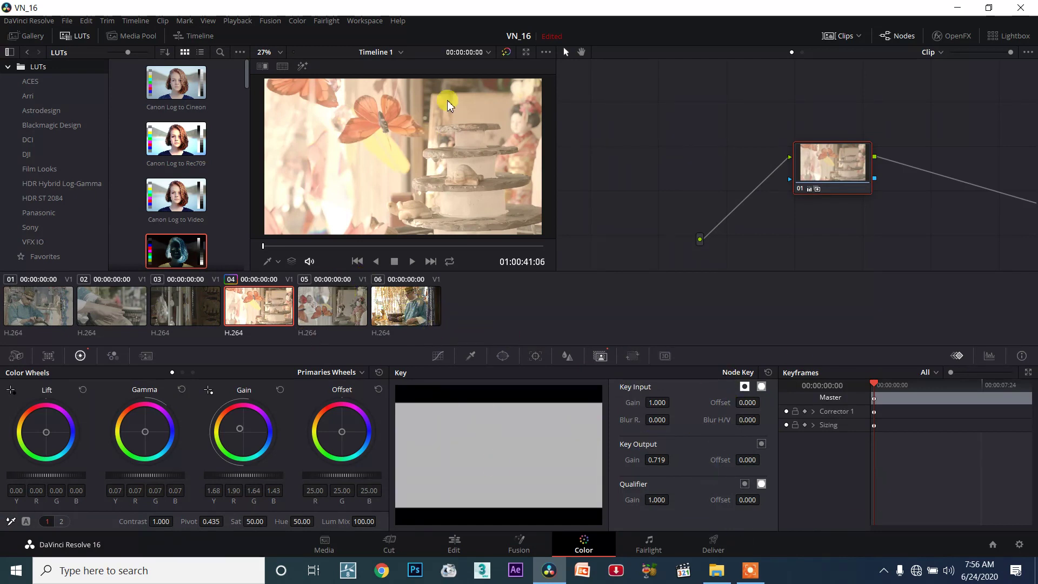
pyautogui.click(338, 307)
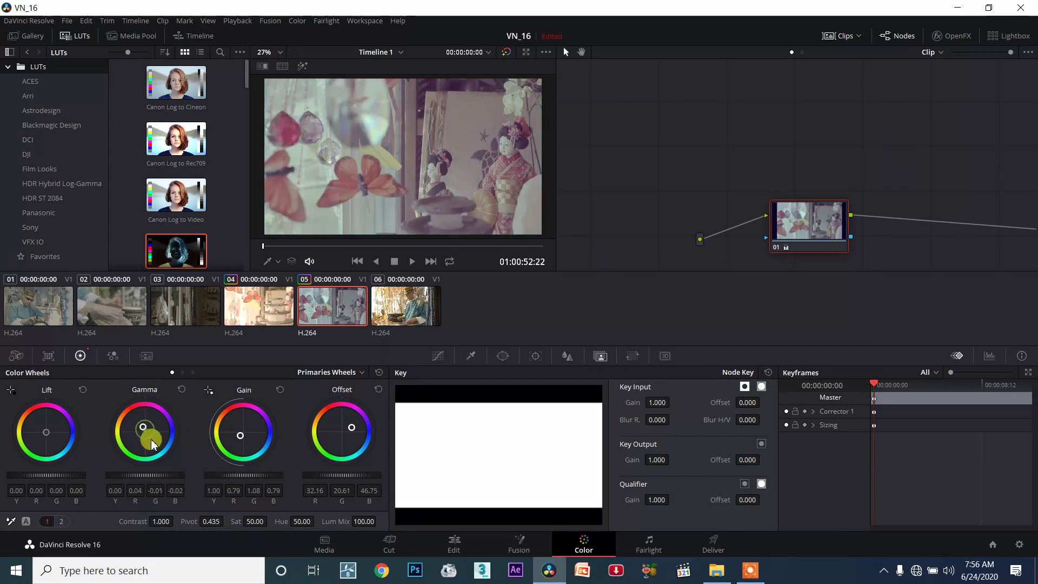
# - Raise clip 05's Gamma master to 0.04 and Lift master to 0.09, then shift its node up-left
pyautogui.moveTo(147, 476); pyautogui.dragTo(156, 476)
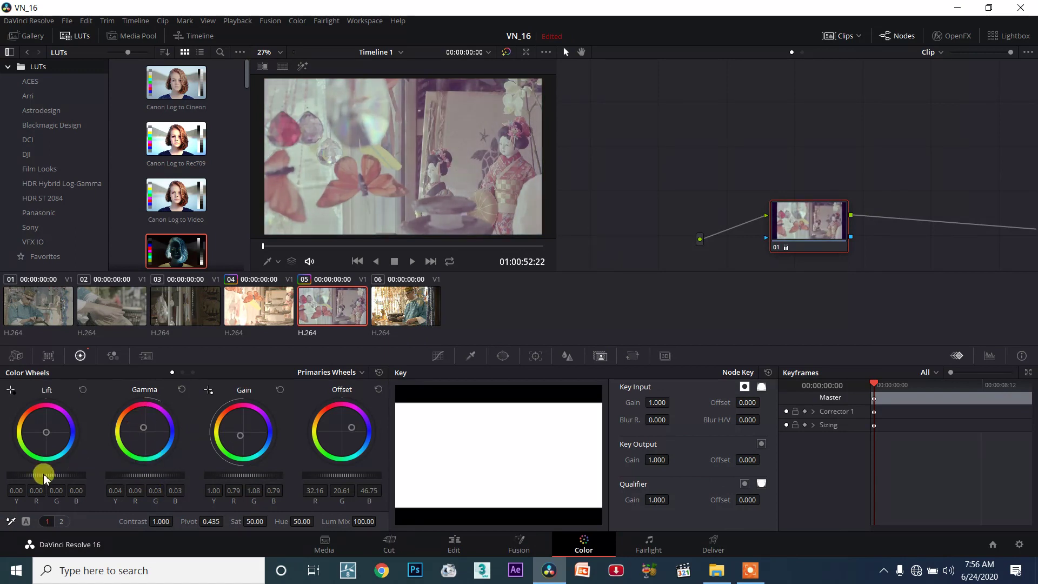
pyautogui.moveTo(43, 473); pyautogui.dragTo(49, 473)
pyautogui.moveTo(820, 218)
pyautogui.mouseDown()
pyautogui.moveTo(806, 158)
pyautogui.moveTo(778, 143)
pyautogui.mouseUp()
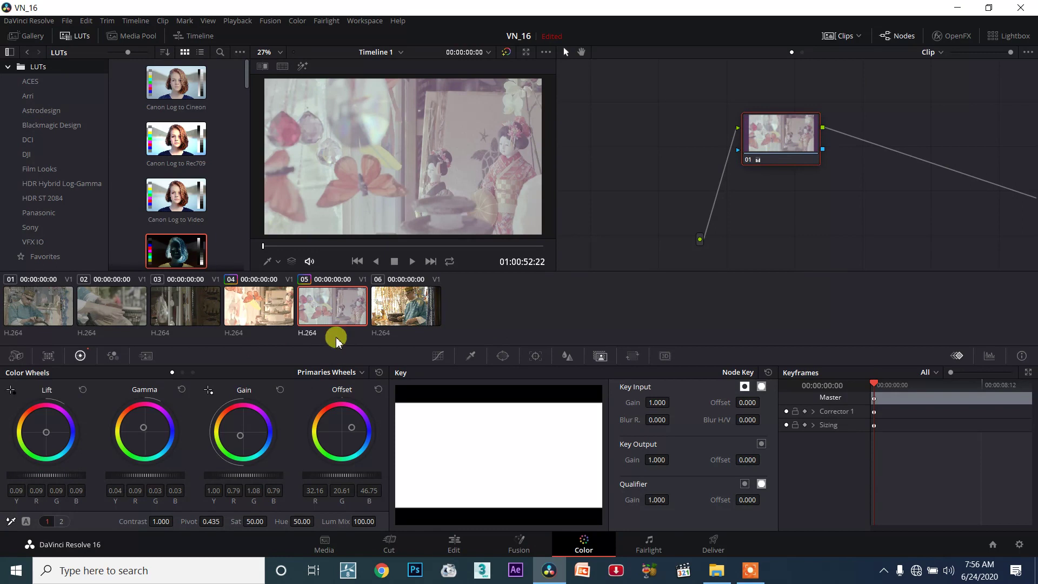
# - Generate a 3D LUT (CUBE) from clip 05 named 'vn' and save it in Film Looks
pyautogui.rightClick(349, 303)
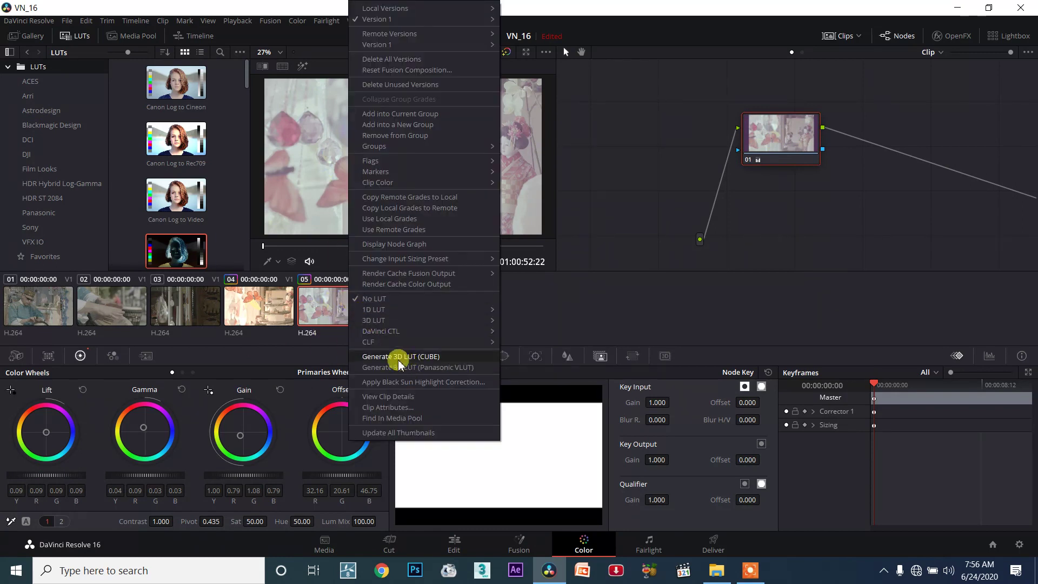
pyautogui.click(431, 357)
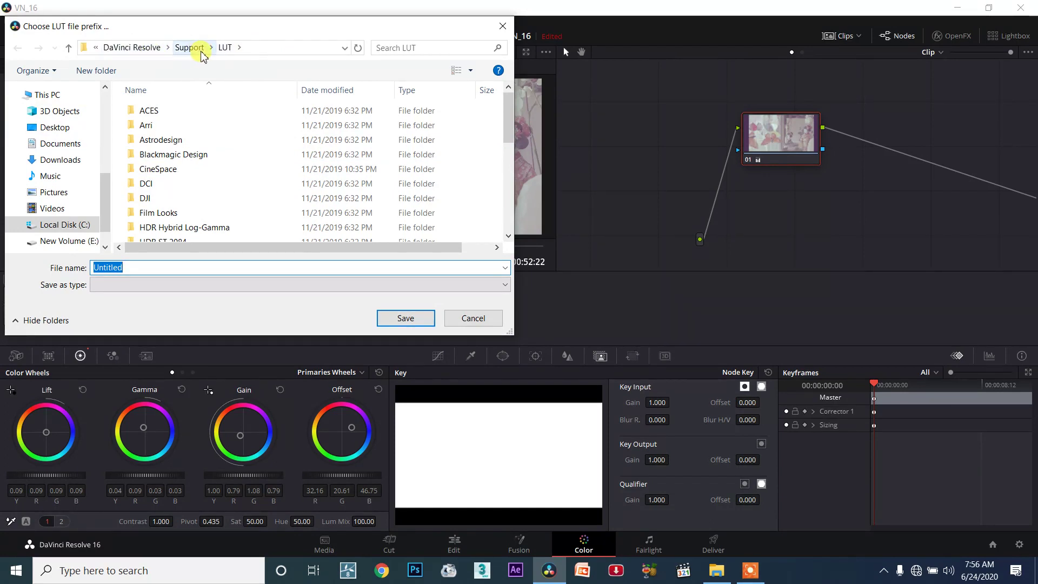
pyautogui.scroll(-1, 190, 144)
pyautogui.scroll(1, 233, 189)
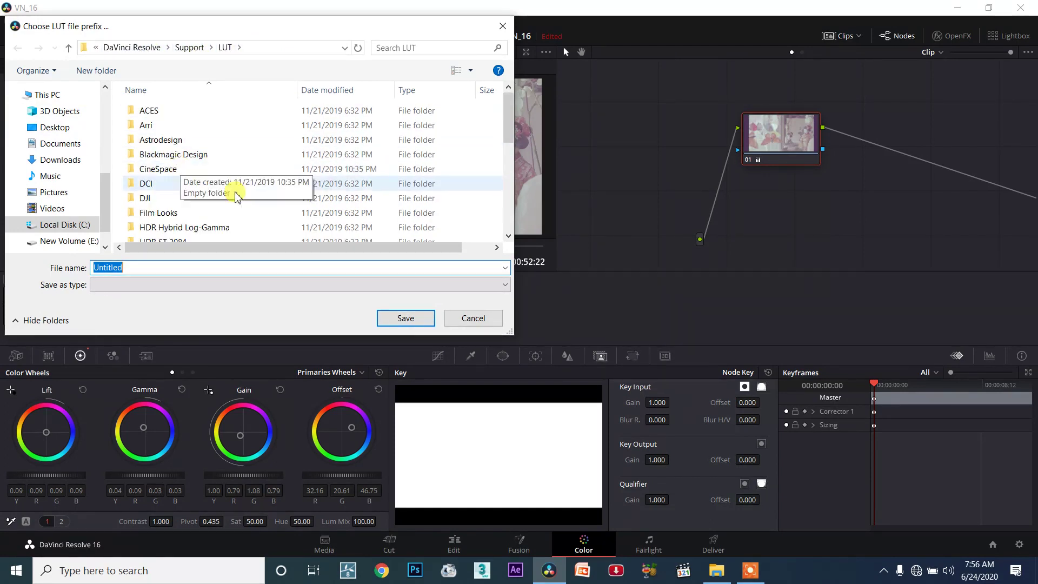
pyautogui.write('vn')
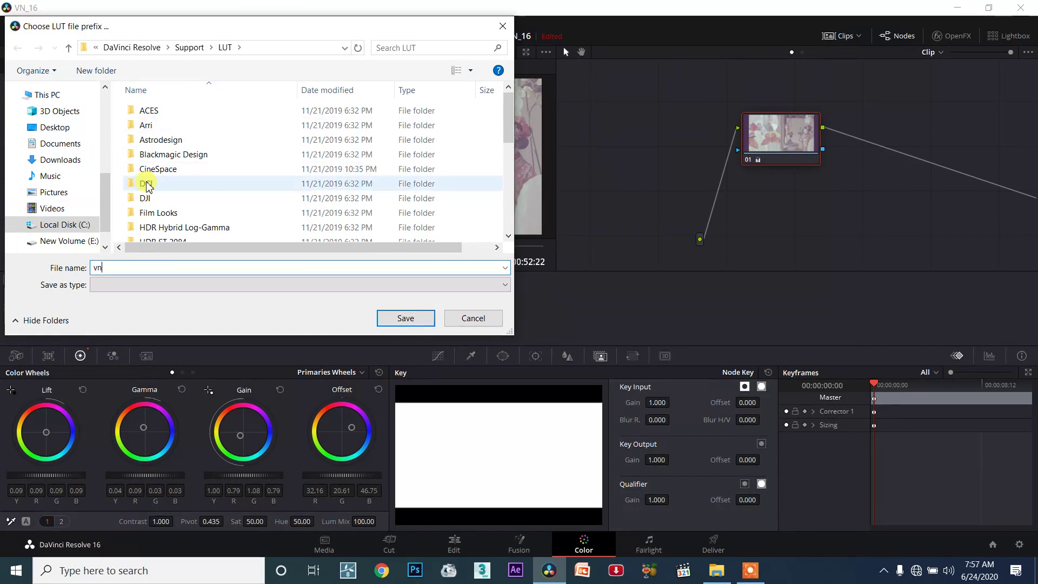
pyautogui.click(171, 211)
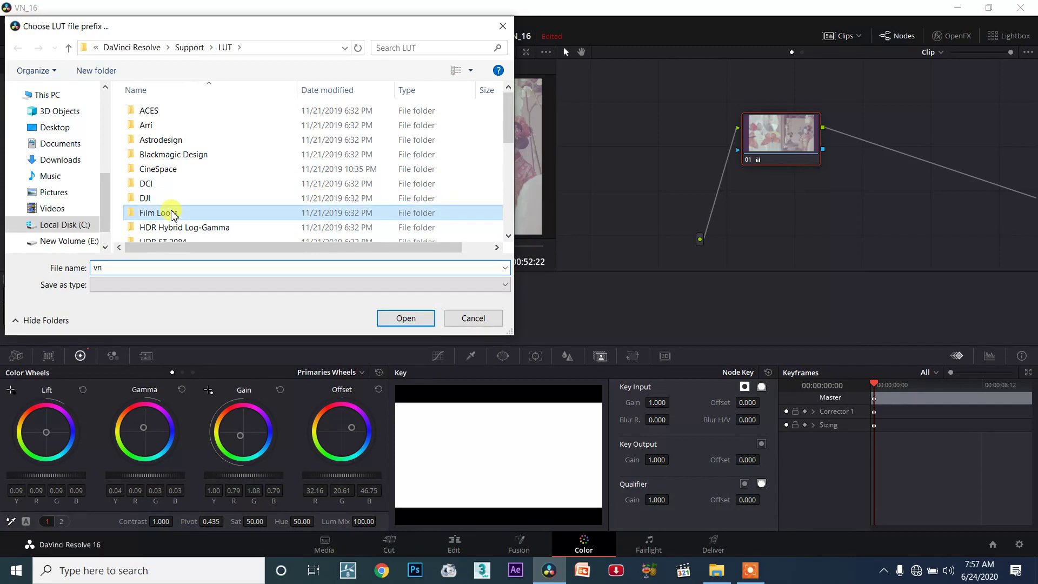
pyautogui.click(406, 318)
pyautogui.click(408, 319)
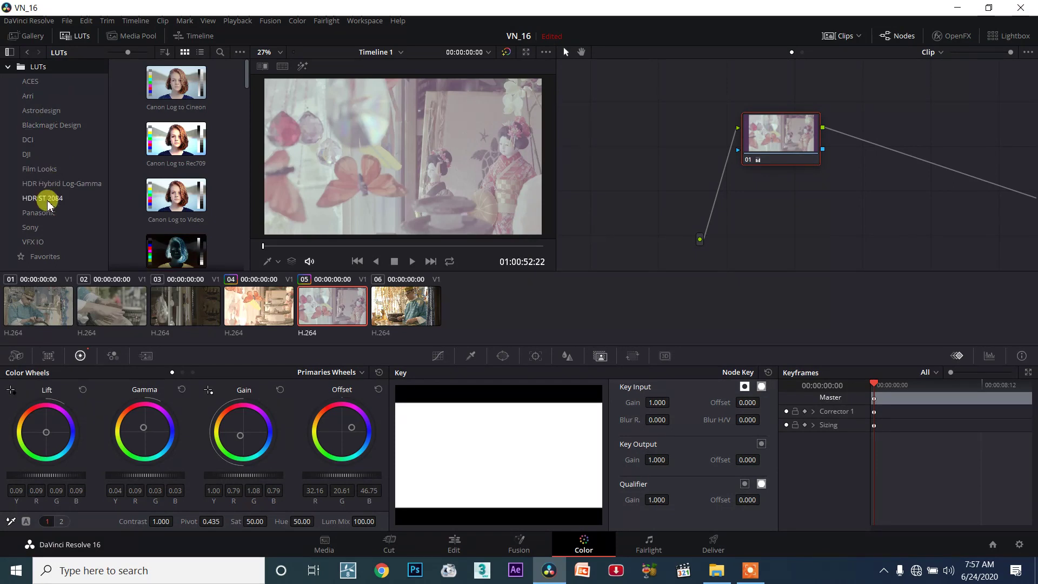
# - Select clip 03 and pick the vn_5 LUT in the Film Looks LUT browser
pyautogui.click(178, 309)
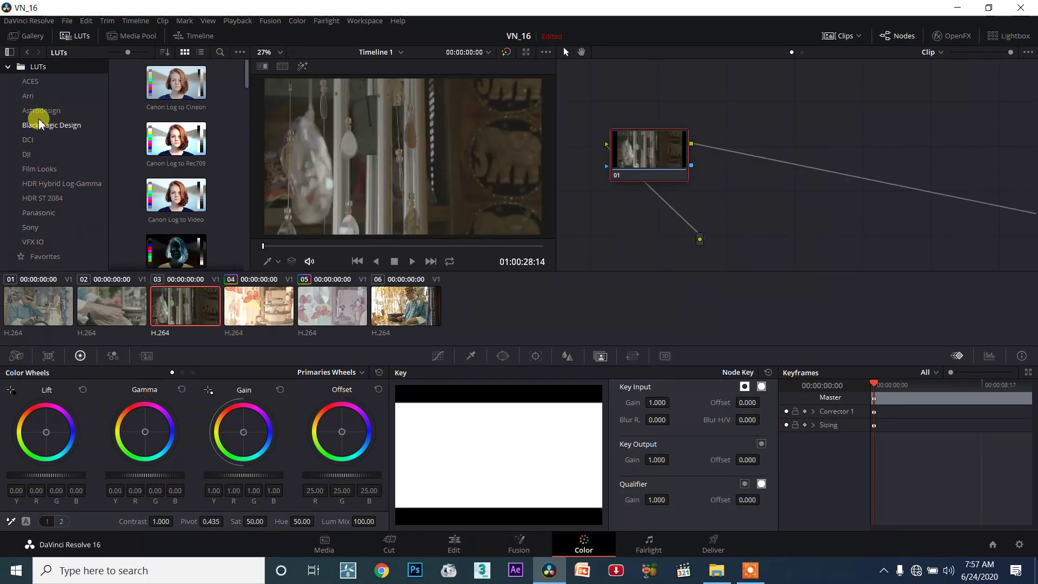
pyautogui.click(44, 168)
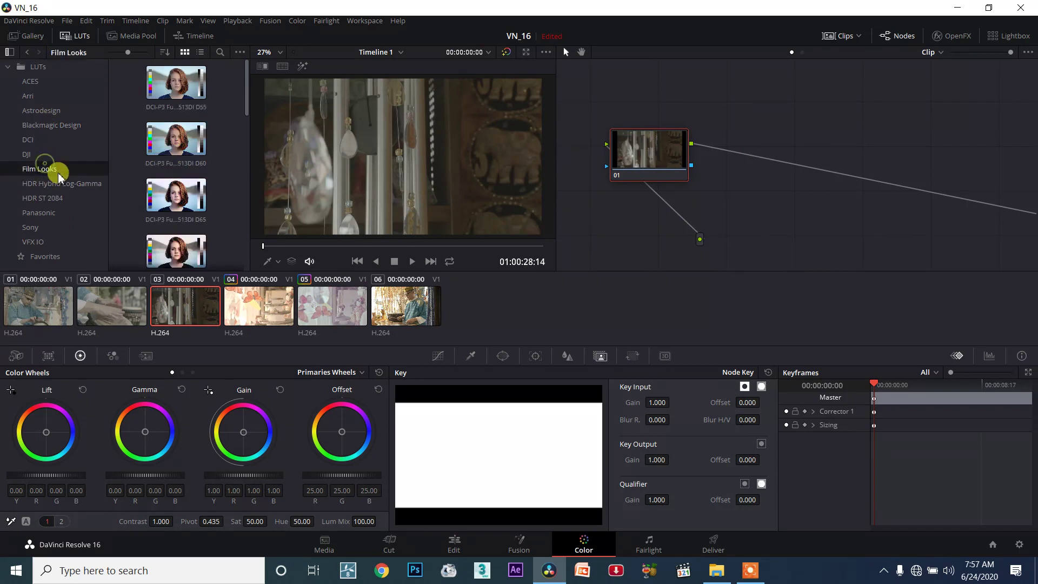
pyautogui.scroll(-3, 184, 183)
pyautogui.scroll(-3, 187, 217)
pyautogui.scroll(-3, 192, 235)
pyautogui.scroll(-1, 192, 235)
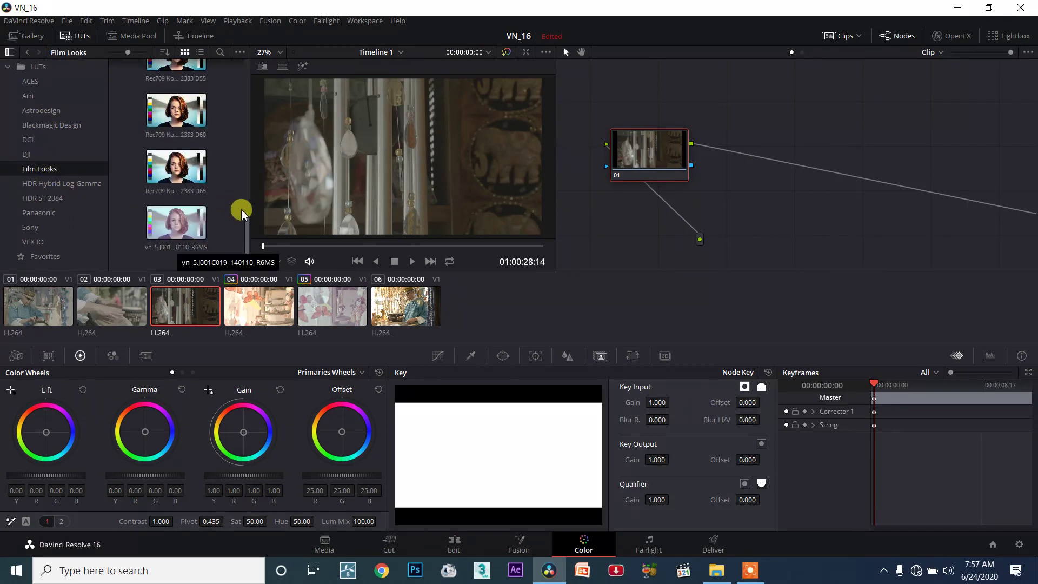
pyautogui.click(165, 231)
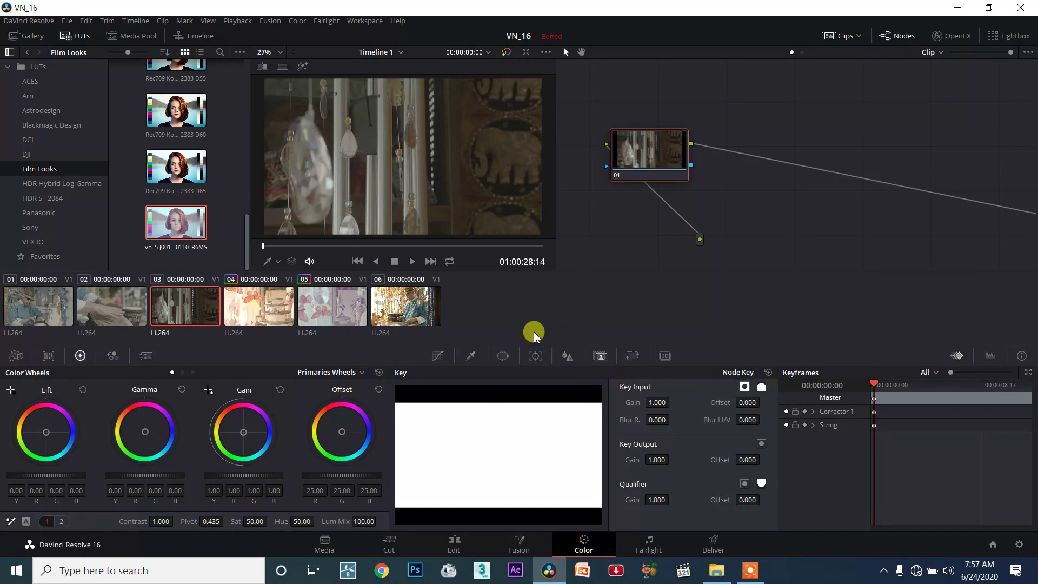
pyautogui.moveTo(658, 158); pyautogui.dragTo(811, 155)
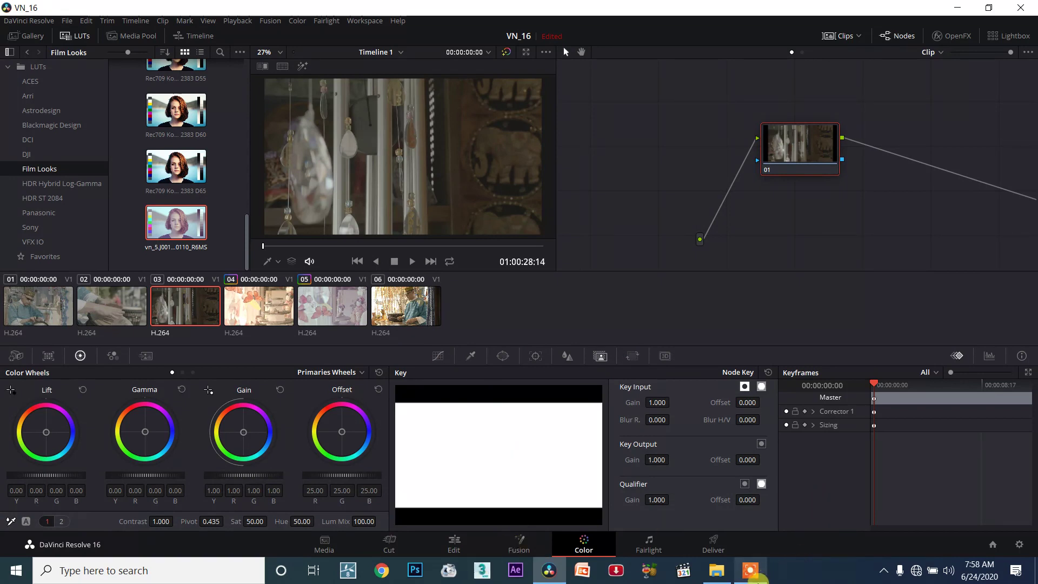
pyautogui.moveTo(750, 569)
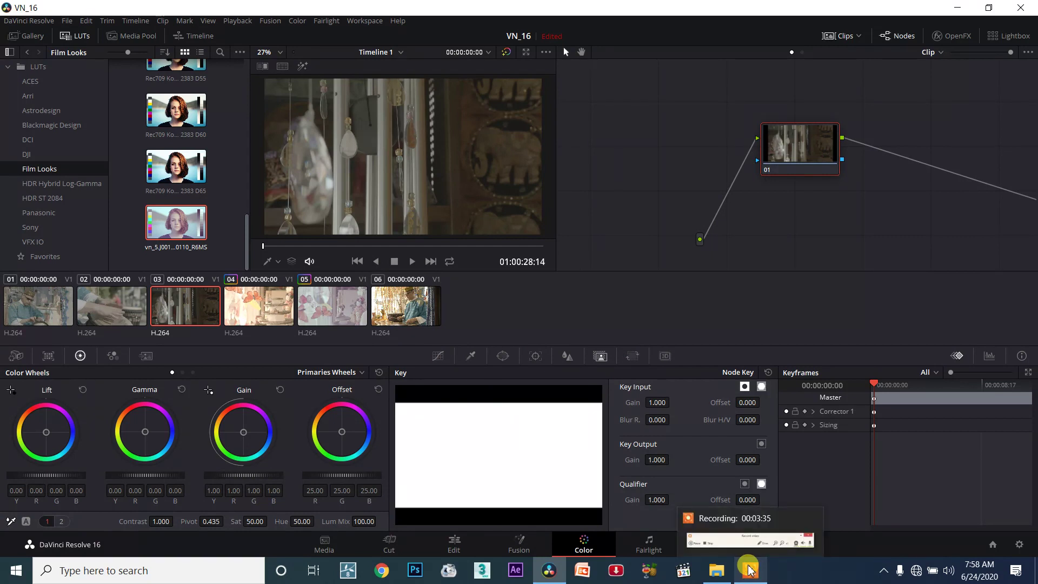